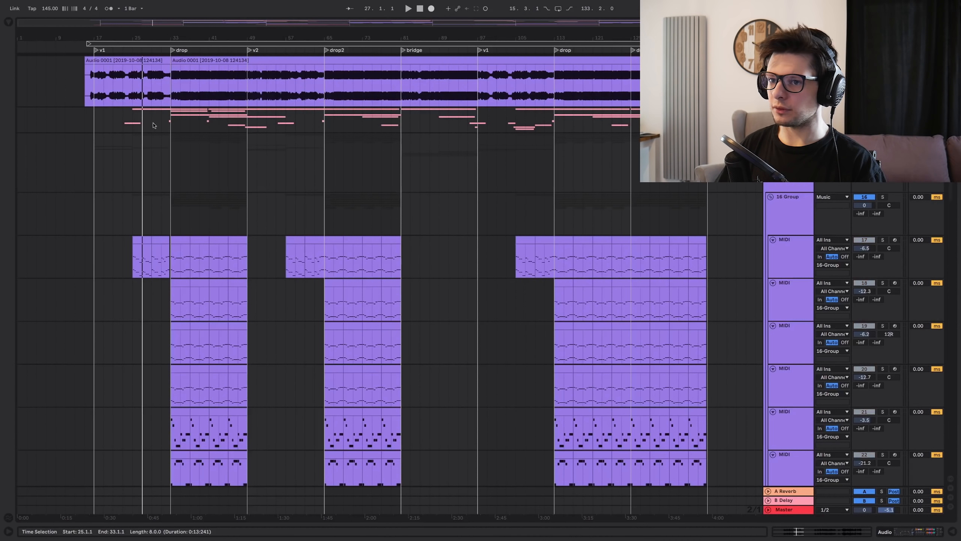
Play the arrangement from the start of the first verse at bar 17 and look at its keys tracks.
click(115, 93)
key(space)
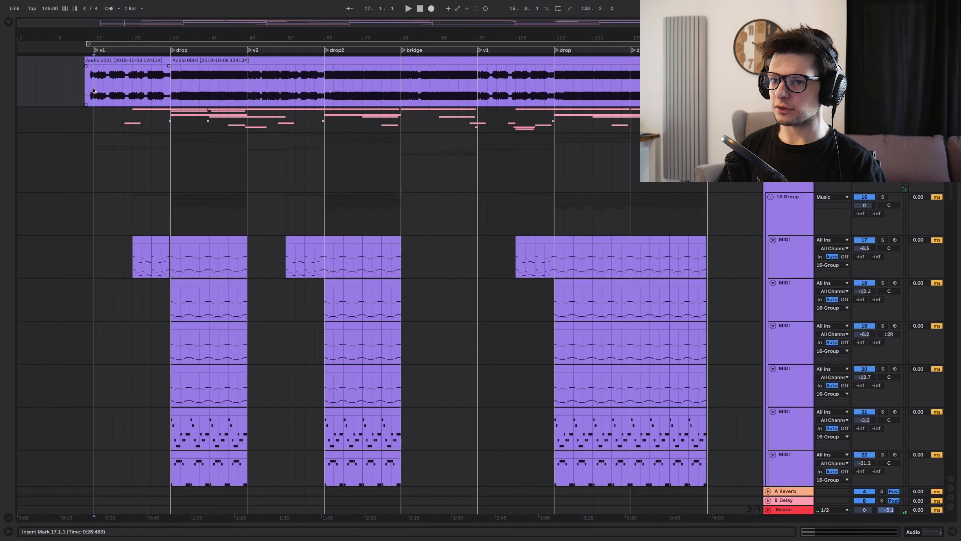
drag(93, 91, 225, 55)
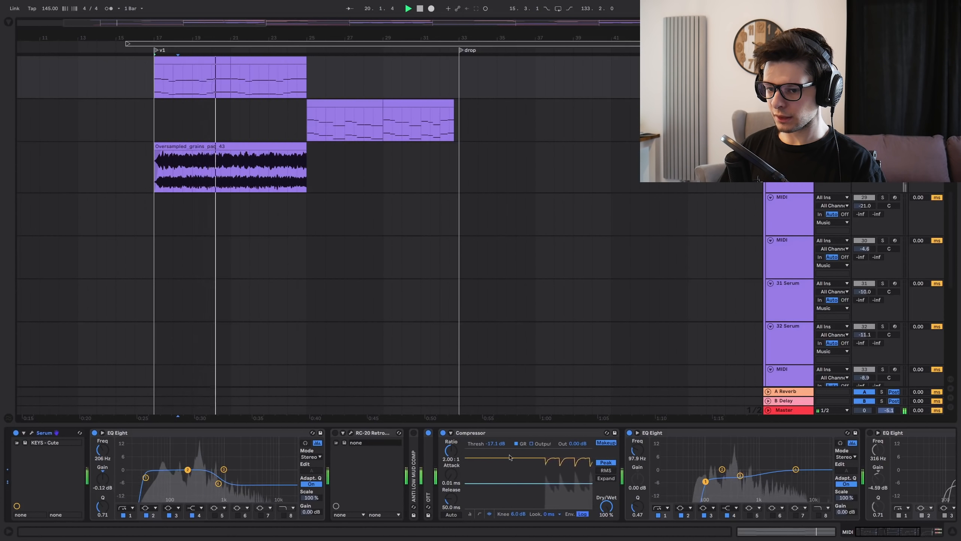
Delete the RC-20 and ANTI LOW MUD COMP devices from the KEYS - Cute track's effect chain and review the remaining effects.
key(space)
click(375, 433)
key(Delete)
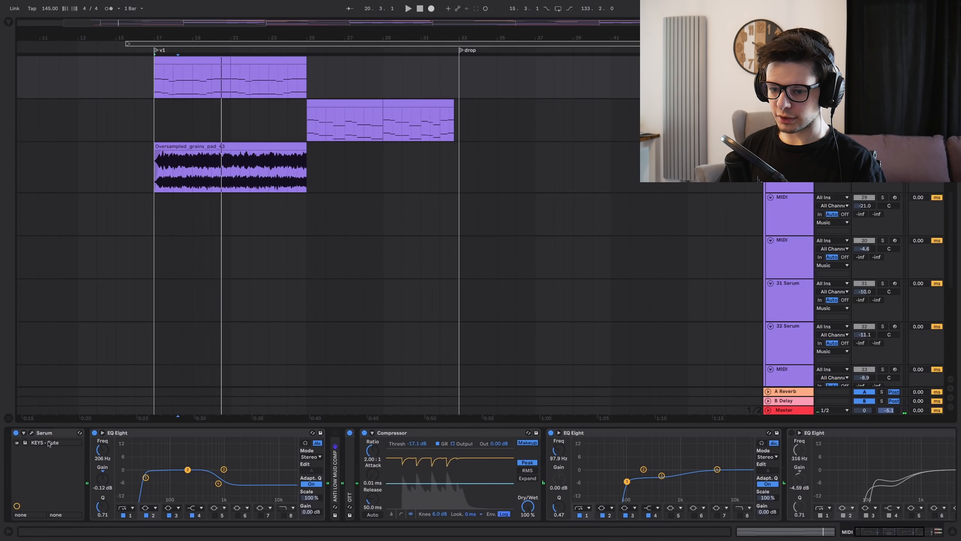
key(space)
click(32, 433)
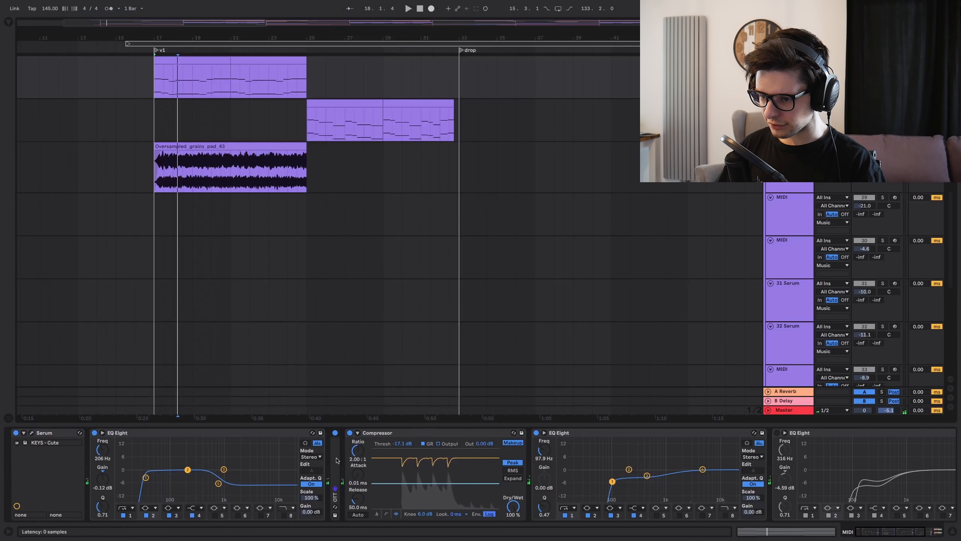
scroll(493, 459, right, 5)
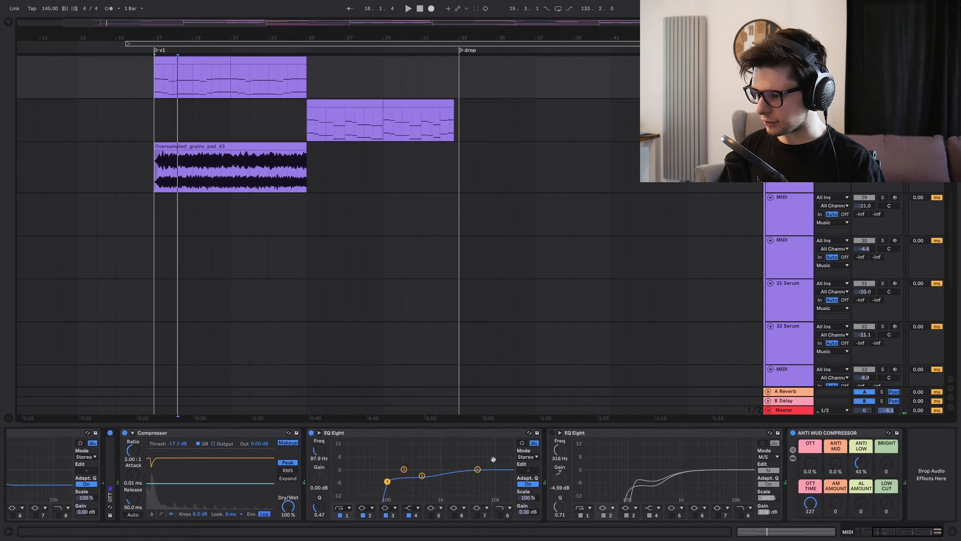
scroll(396, 455, left, 5)
Audition the Oversampled_grains_pad_43 track soloed with PitchMonster switched off and on, and return its volume to -27.5 and unsolo it.
key(space)
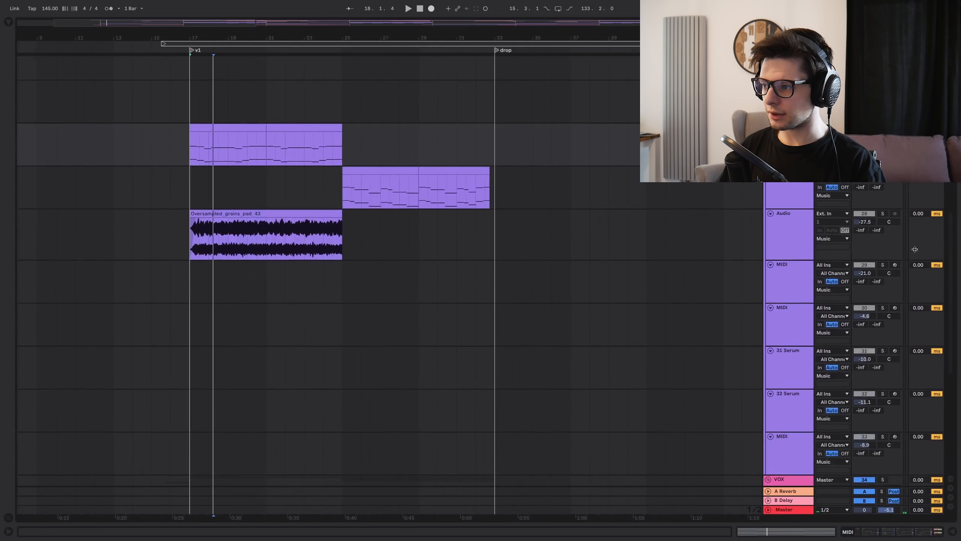
click(882, 214)
key(space)
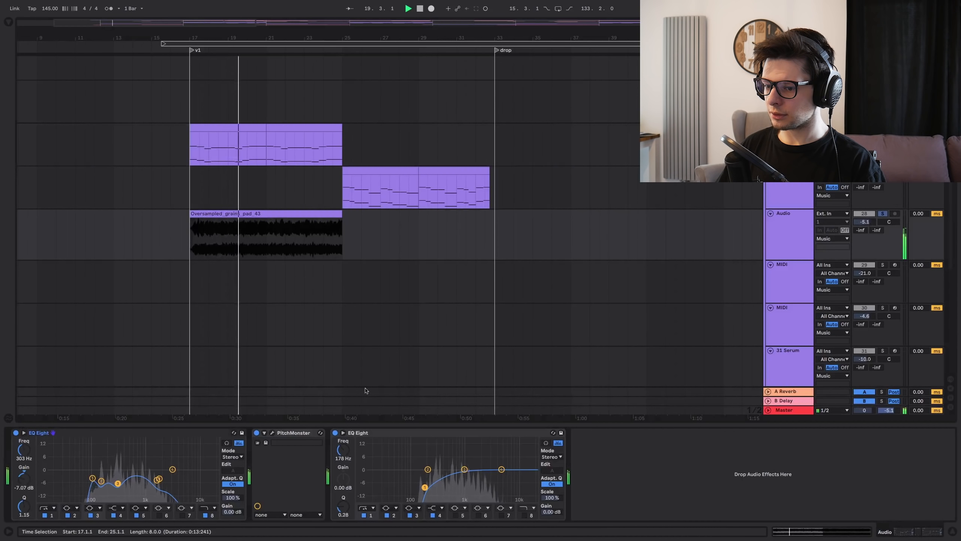
click(256, 433)
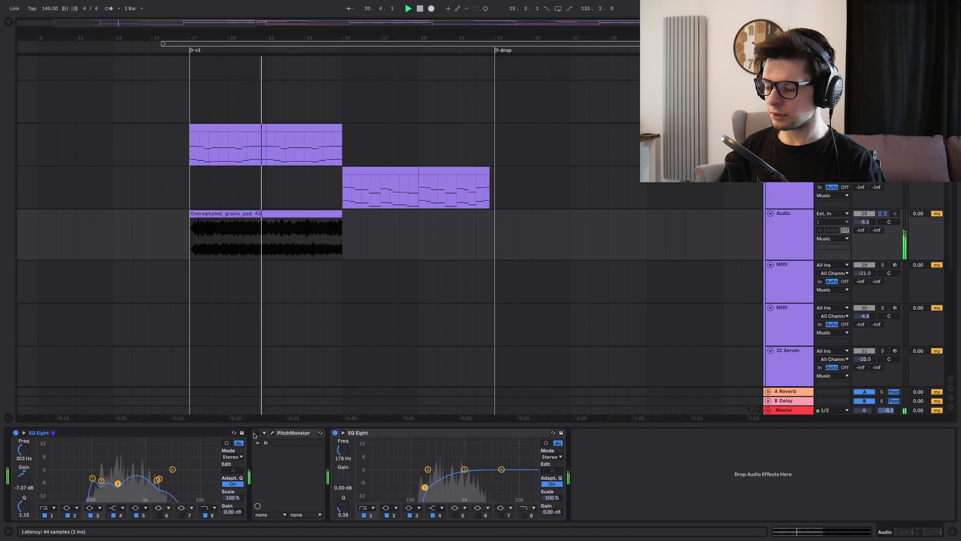
click(256, 433)
key(space)
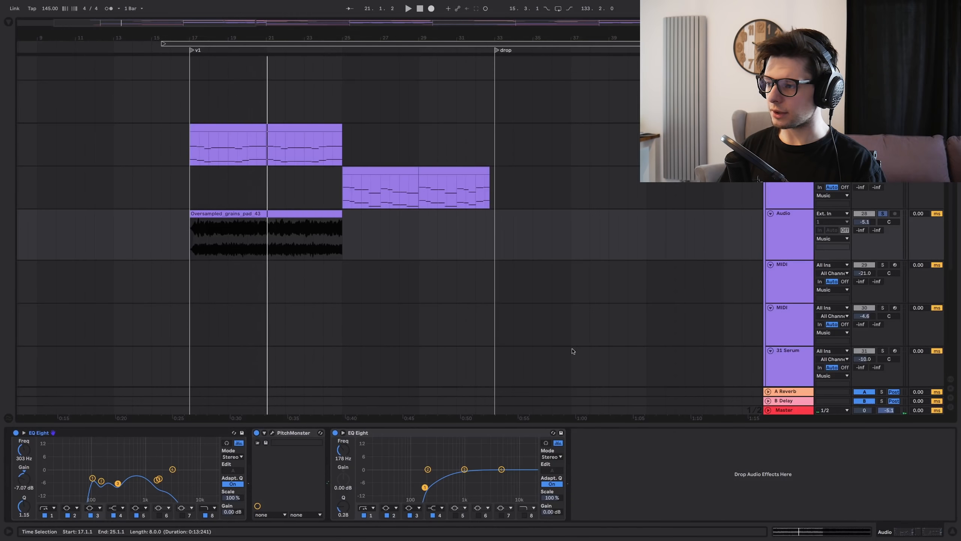
drag(865, 222, 865, 246)
click(883, 215)
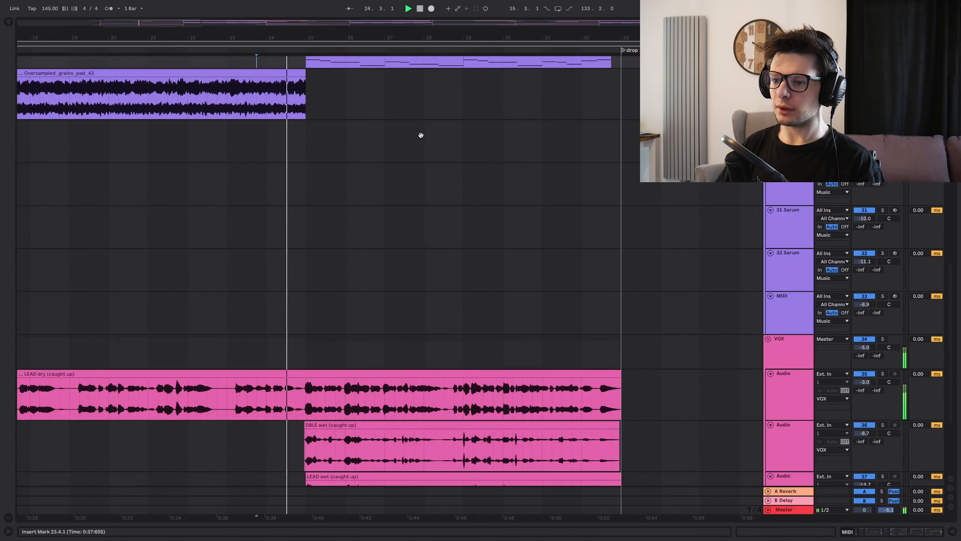
Audition the soloed keys track whose MIDI clip starts at bar 25 and show its device chain.
drag(421, 136, 420, 123)
scroll(408, 291, down, 2)
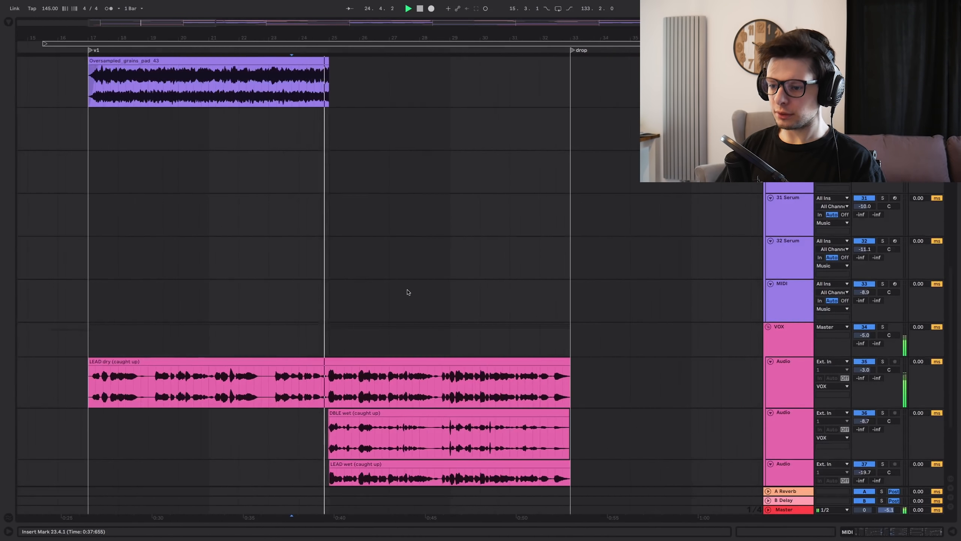
drag(388, 269, 365, 150)
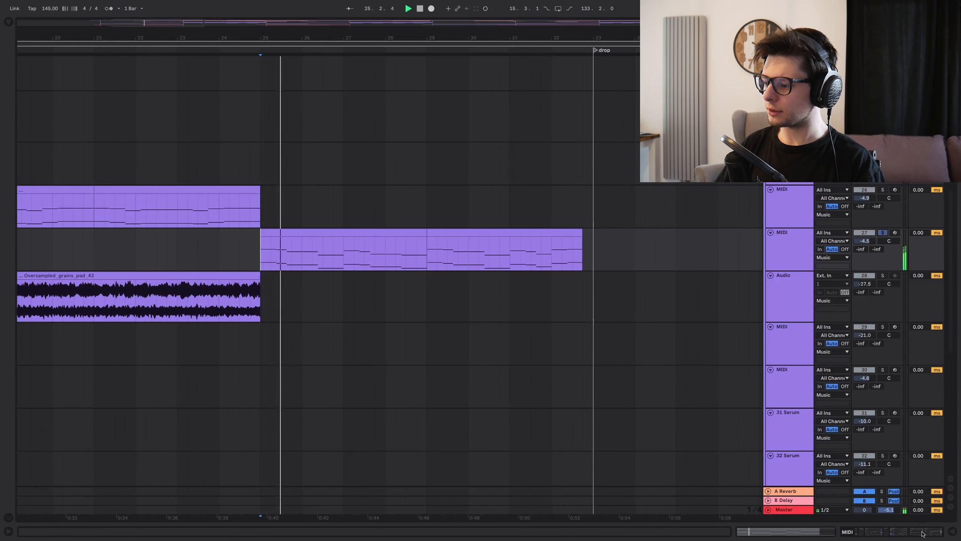
click(893, 532)
key(space)
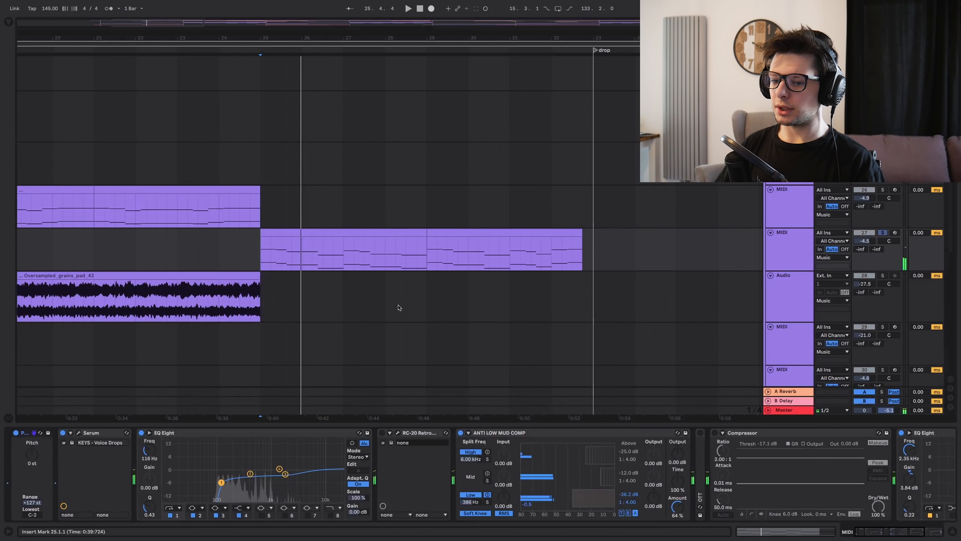
Examine the effects page of the KEYS - Voice Drops patch in Serum during playback and close the plug-in window.
click(79, 433)
key(space)
click(190, 34)
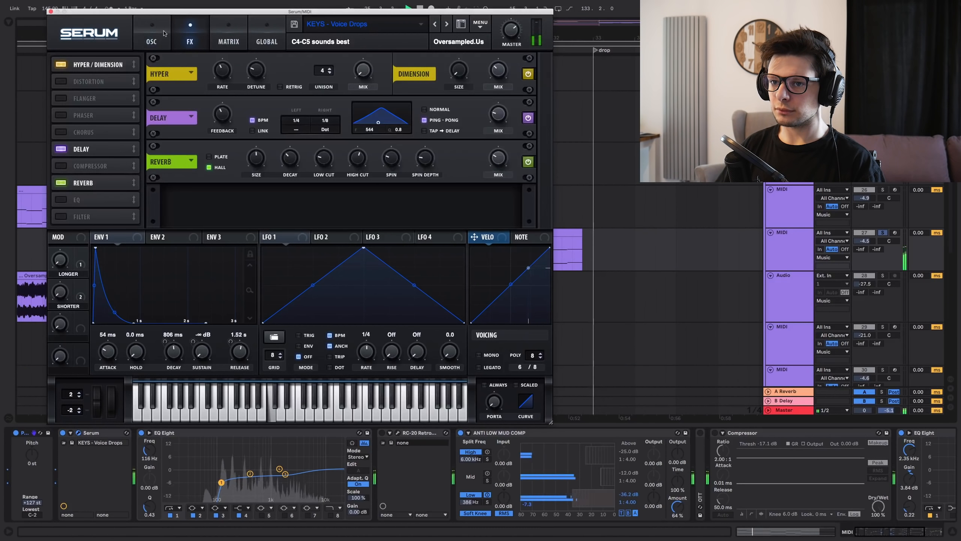
click(51, 12)
key(space)
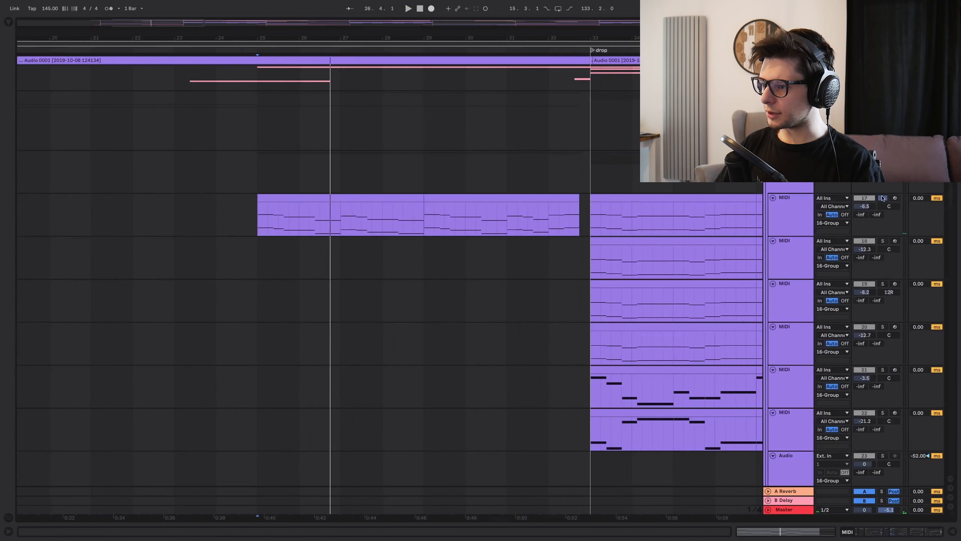
Audition the first four bars of the Kontakt string ensemble clip at bar 25 and inspect its device chain.
click(291, 193)
key(space)
click(922, 532)
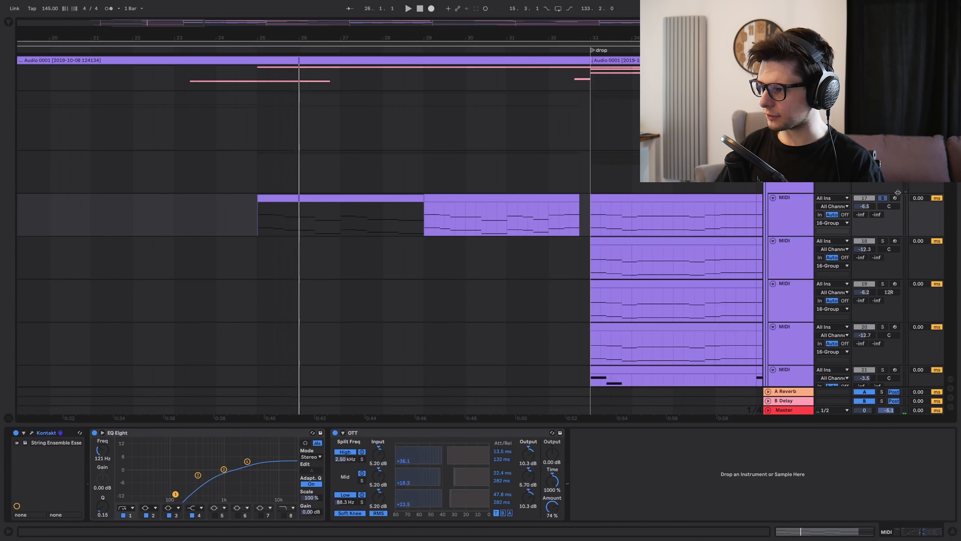
drag(737, 424, 734, 493)
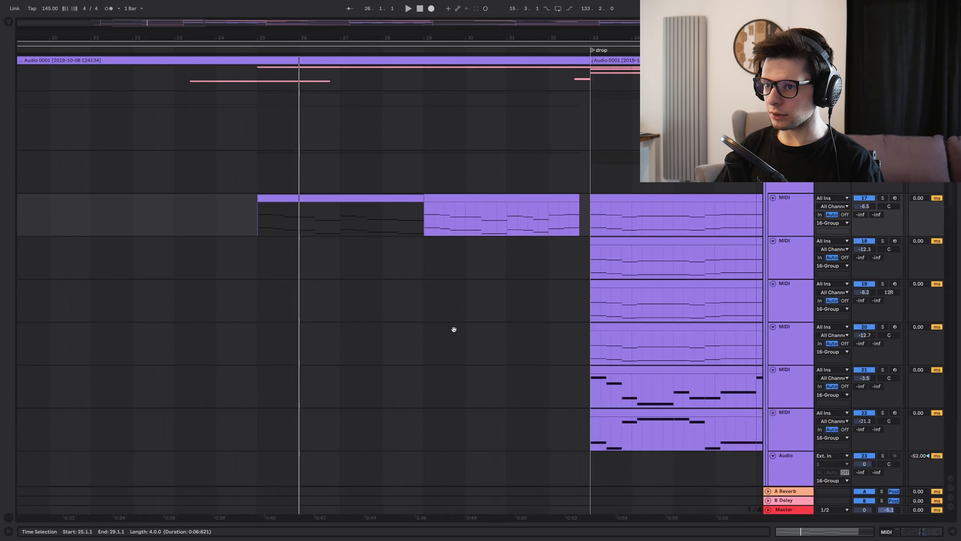
Audition the Kick&Snare track from bar 25.
scroll(452, 328, down, 10)
click(185, 138)
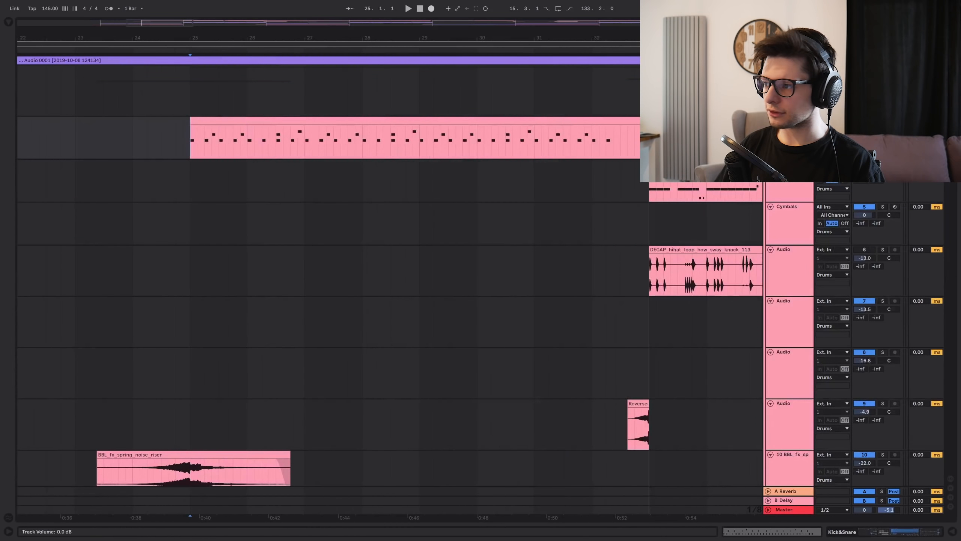
key(space)
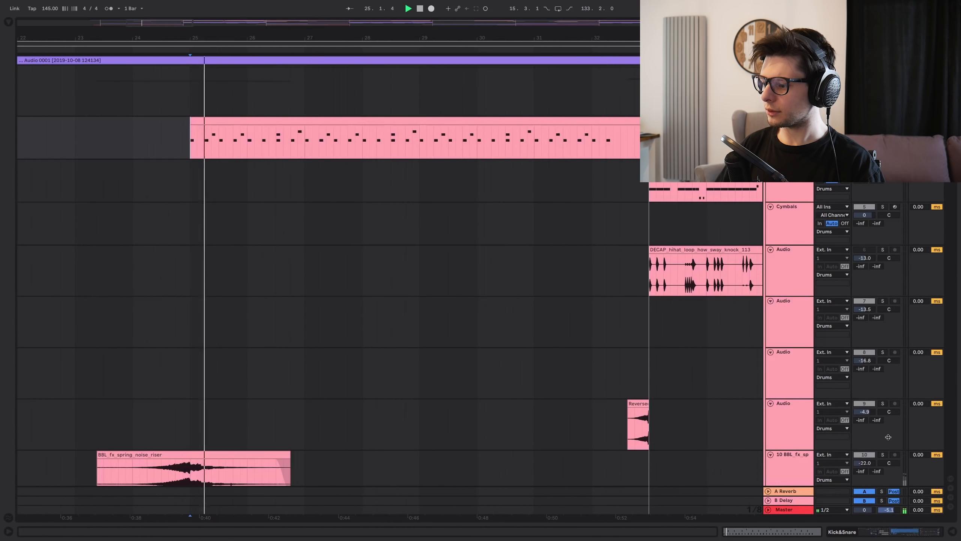
key(ctrl+alt+l)
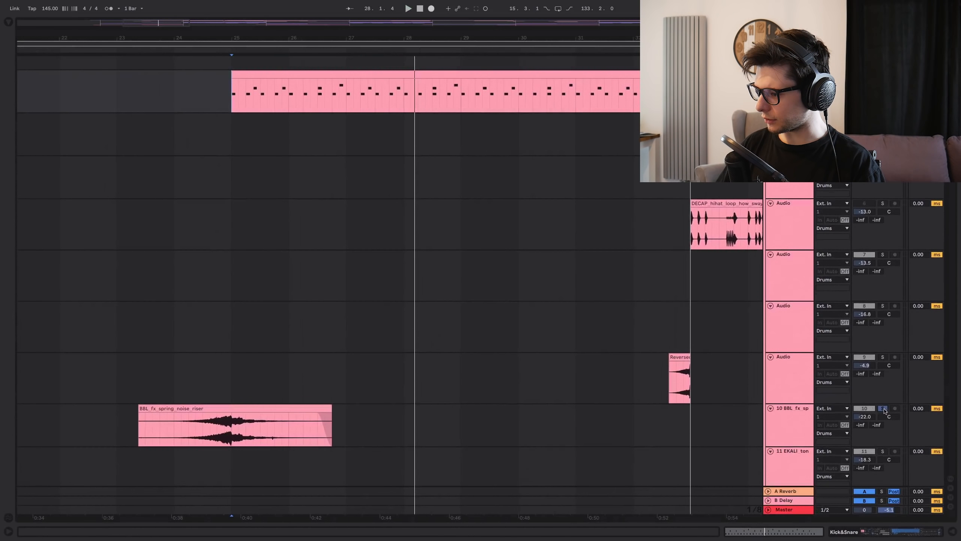
Audition the soloed BBL_fx_spring_noise_riser track from position 24.2.3 and unsolo it.
key(space)
click(174, 376)
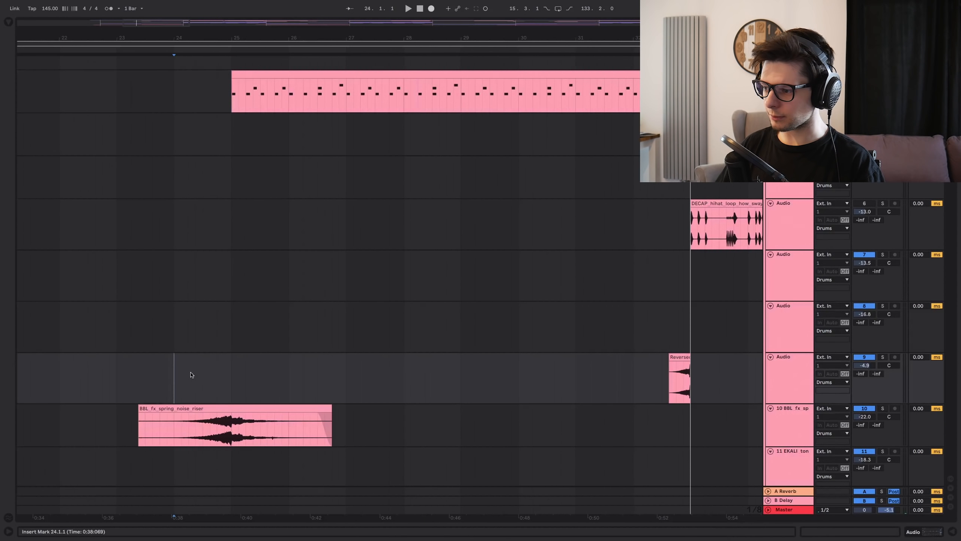
click(195, 374)
key(space)
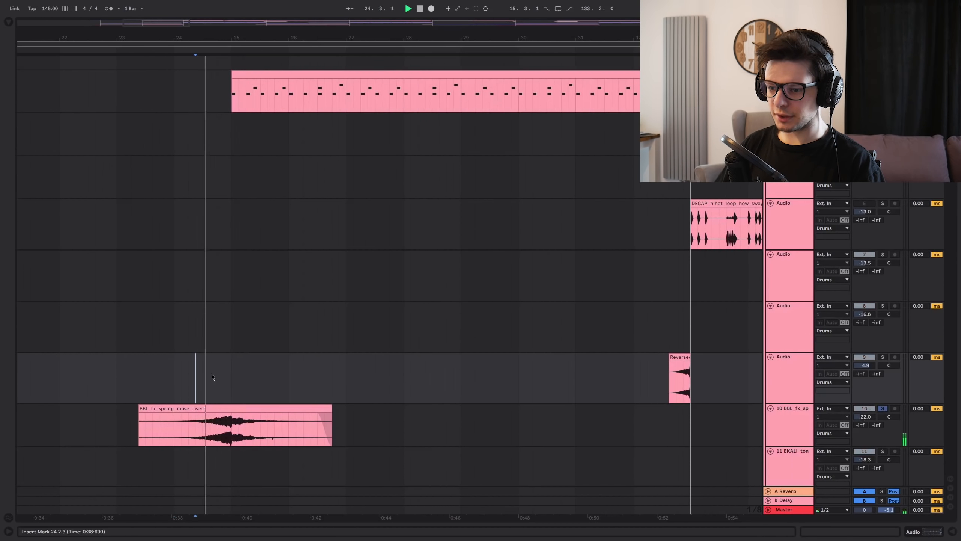
click(882, 408)
Play the full transition into the drop from position 31.3.3 while looking over the drum and music tracks.
drag(411, 392, 358, 75)
drag(394, 455, 378, 170)
drag(393, 95, 394, 371)
drag(390, 76, 397, 252)
click(398, 242)
key(space)
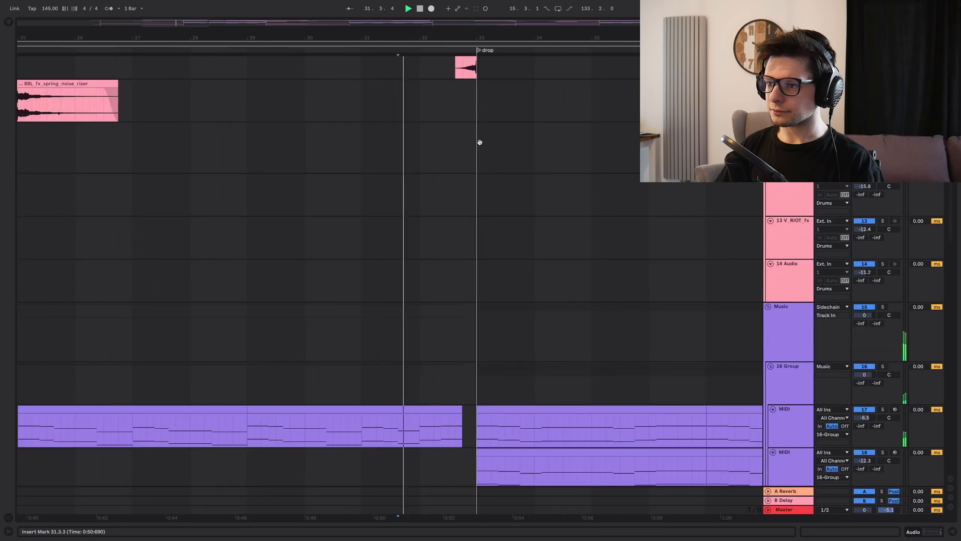
drag(479, 142, 421, 369)
scroll(402, 317, up, 2)
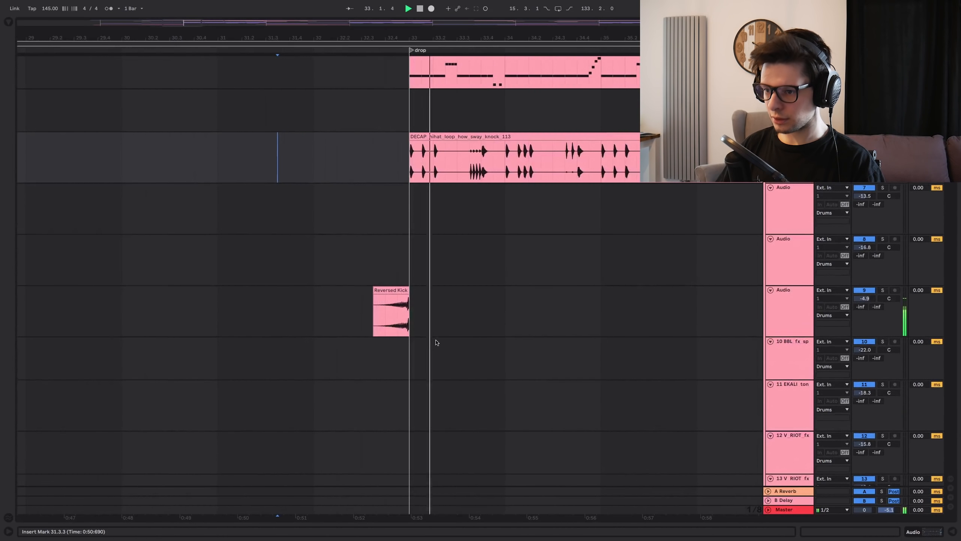
Solo the Reversed Kick track and audition the clip that leads into the drop.
key(space)
key(space)
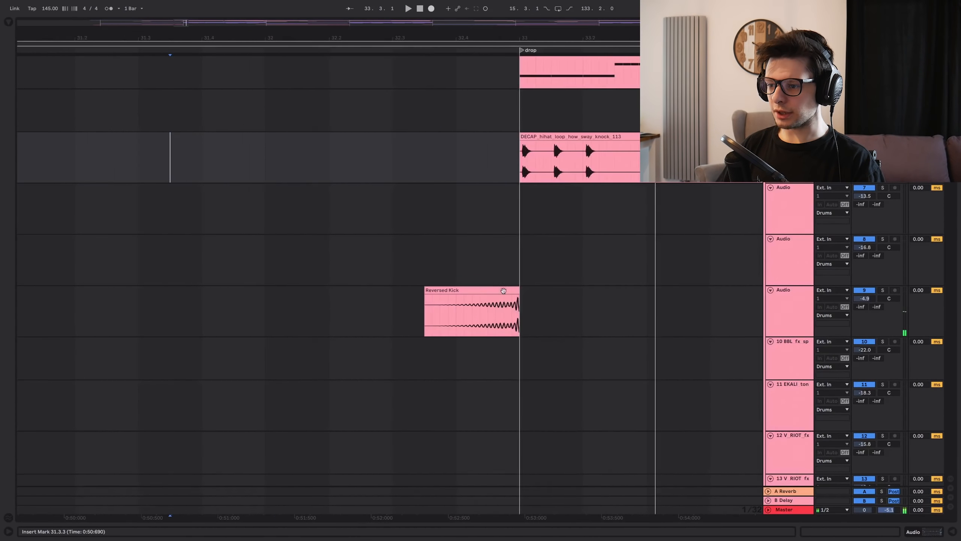
drag(505, 288, 452, 399)
drag(468, 289, 468, 127)
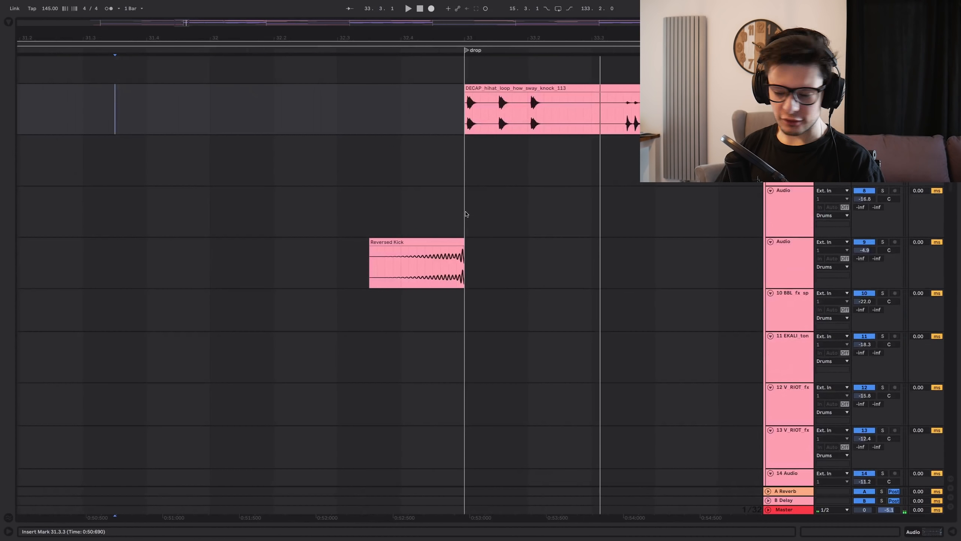
click(781, 242)
click(882, 242)
key(space)
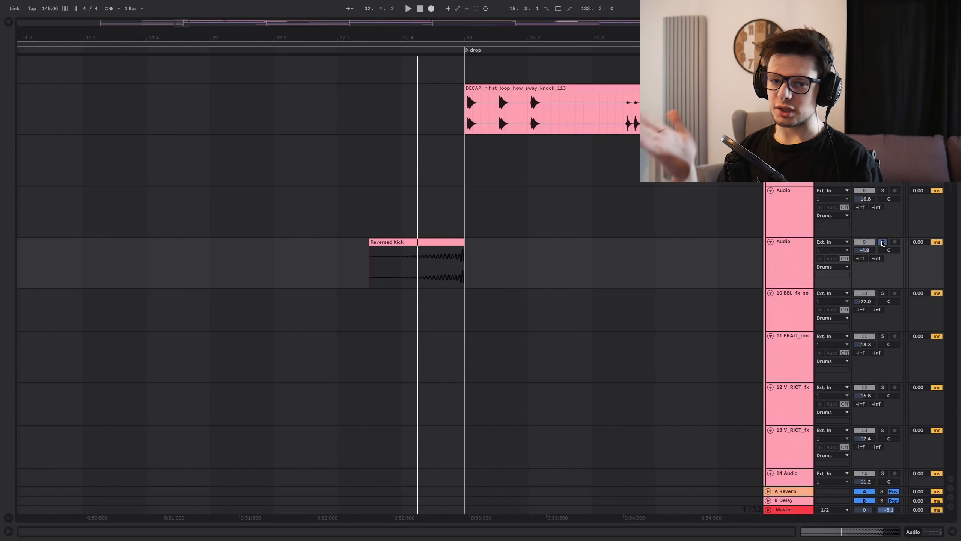
click(883, 242)
key(space)
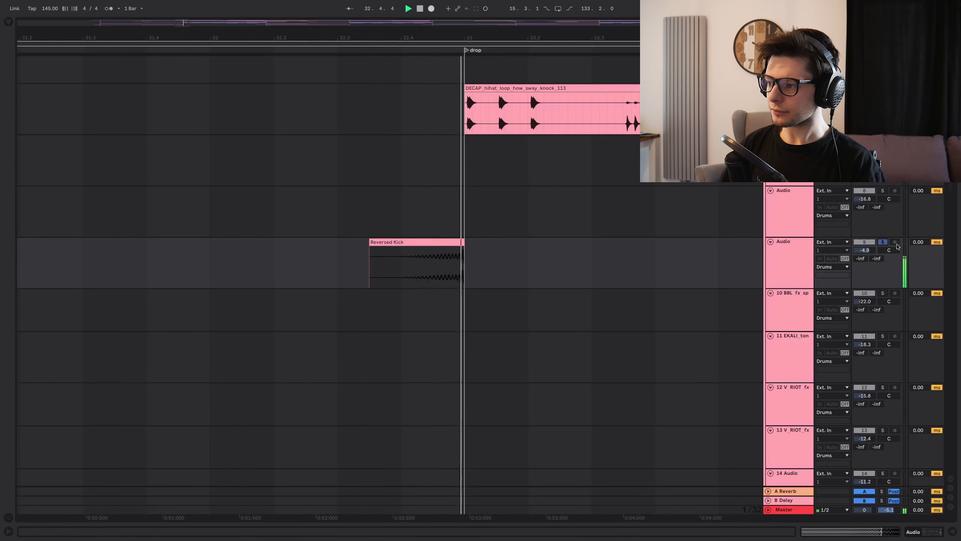
Play the opening bars of the drop with all tracks and look over its music and drum clips.
scroll(509, 109, down, 10)
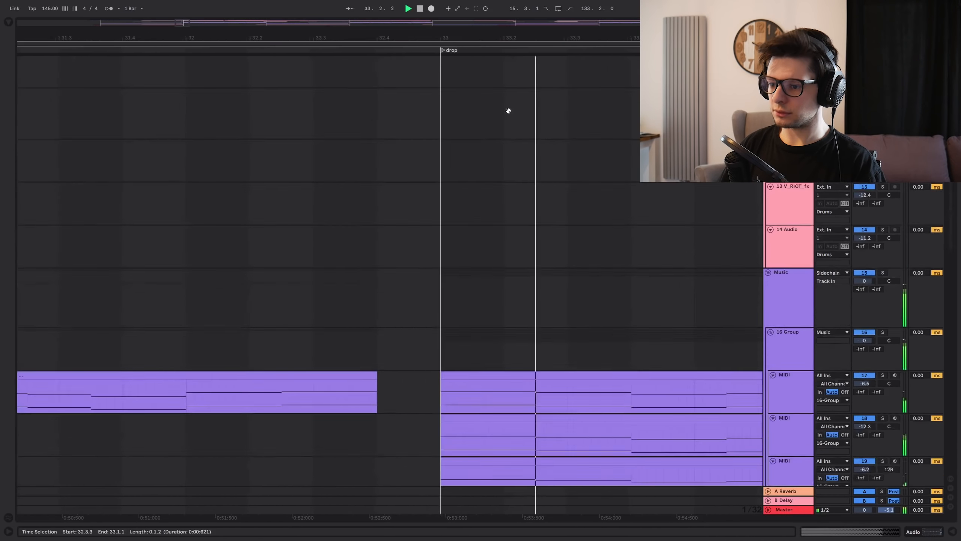
scroll(415, 145, down, 5)
scroll(451, 228, up, 15)
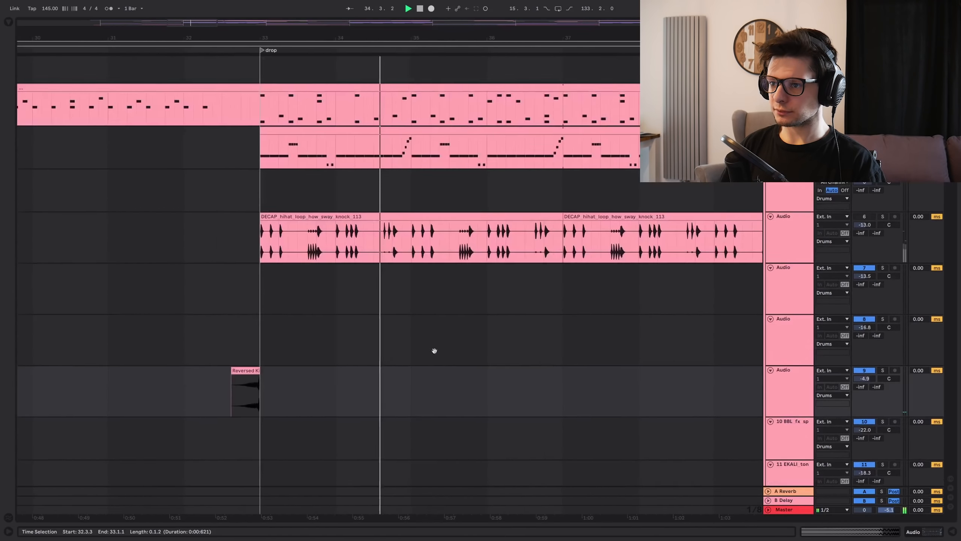
drag(460, 268, 360, 268)
key(space)
Audition the Kick&Snare pattern in the drop and inspect its track.
click(789, 122)
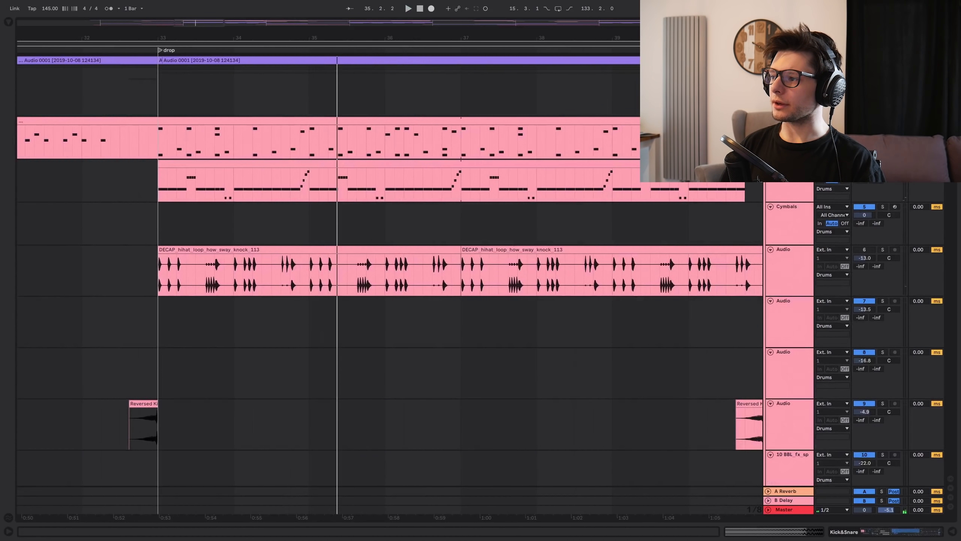
double_click(789, 122)
key(space)
double_click(229, 122)
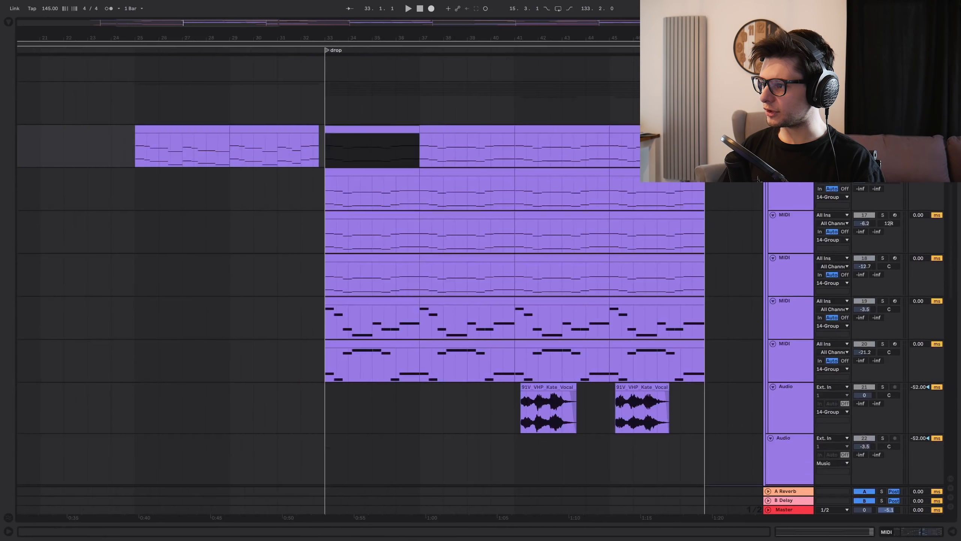
Play the first drop from bar 33 with the layered MIDI tracks unsoloed and look through the music group.
click(882, 86)
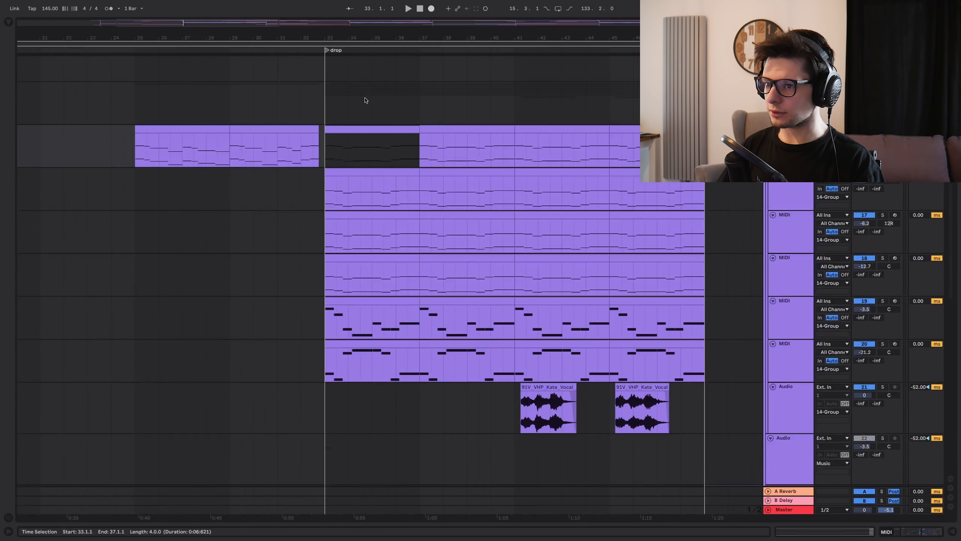
drag(335, 109, 330, 111)
click(330, 111)
key(space)
scroll(337, 111, up, 3)
drag(415, 463, 382, 91)
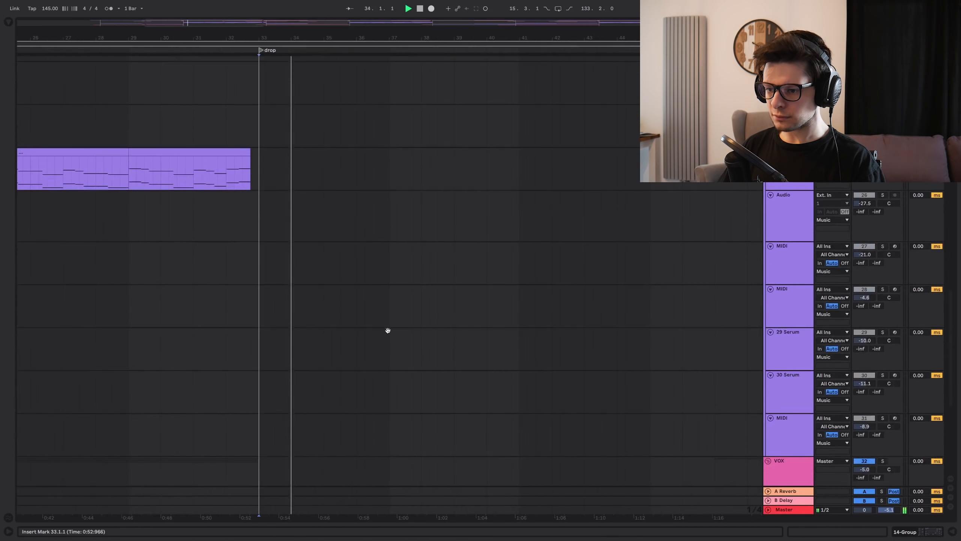
drag(388, 331, 385, 84)
drag(442, 75, 438, 328)
drag(415, 132, 414, 538)
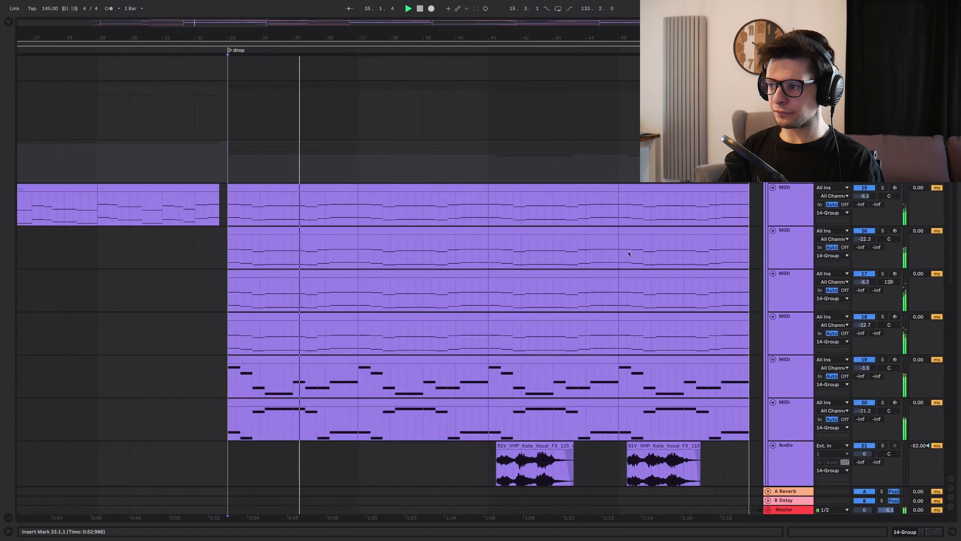
Solo the String Ensemble layer in the drop, play its opening clip from bar 33 and show its device chain.
key(space)
scroll(400, 233, up, 3)
drag(400, 232, 552, 211)
click(883, 166)
click(350, 165)
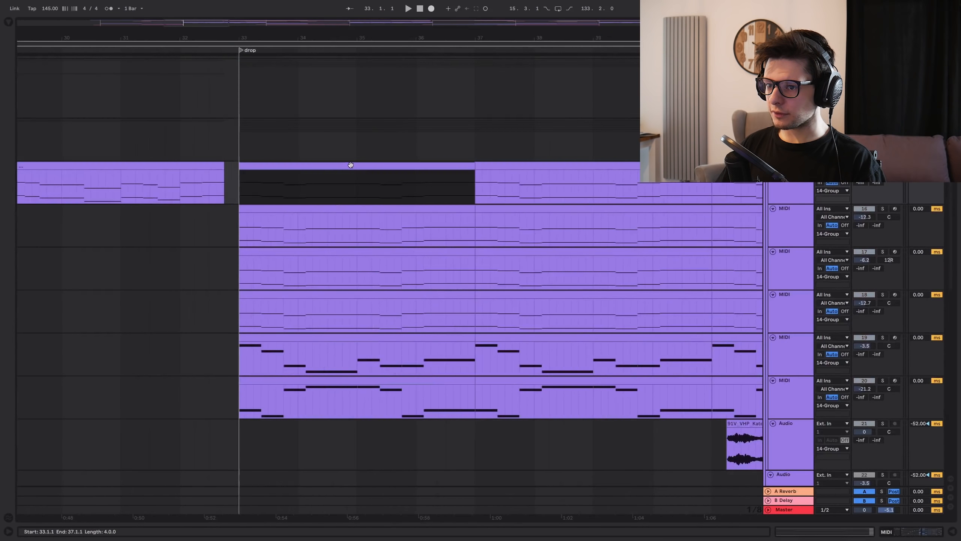
key(space)
click(924, 533)
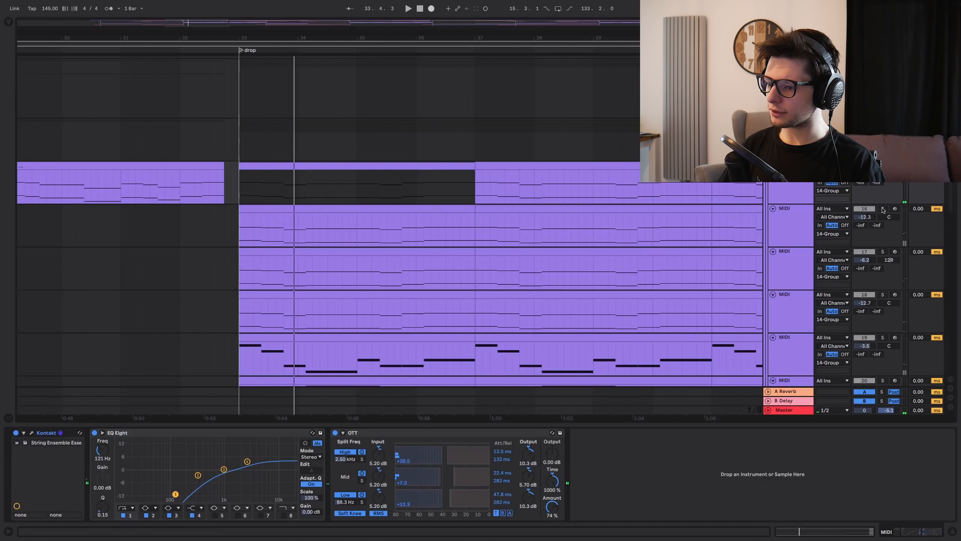
key(space)
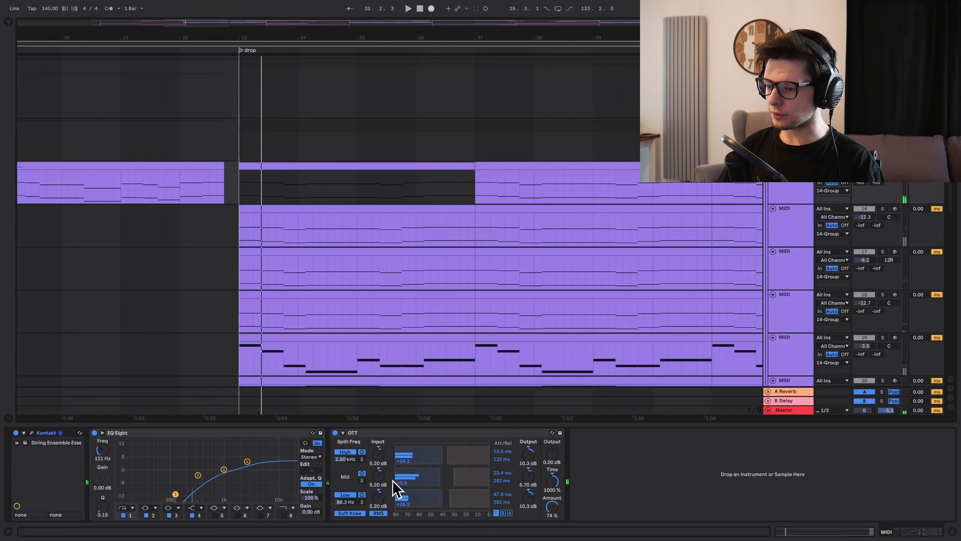
Solo the Brass Ensemble layer, view its Kontakt instrument and play the layer from the start of the drop.
click(884, 210)
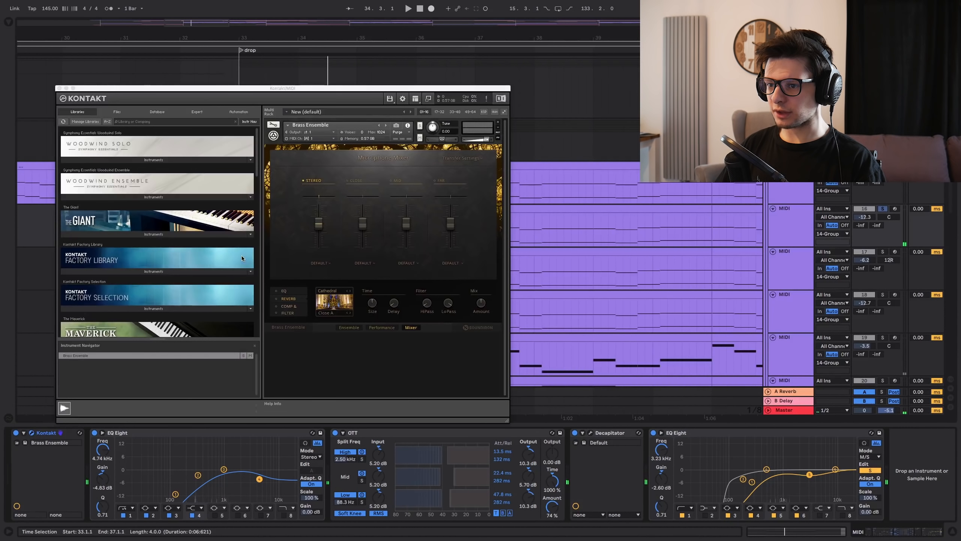
click(348, 328)
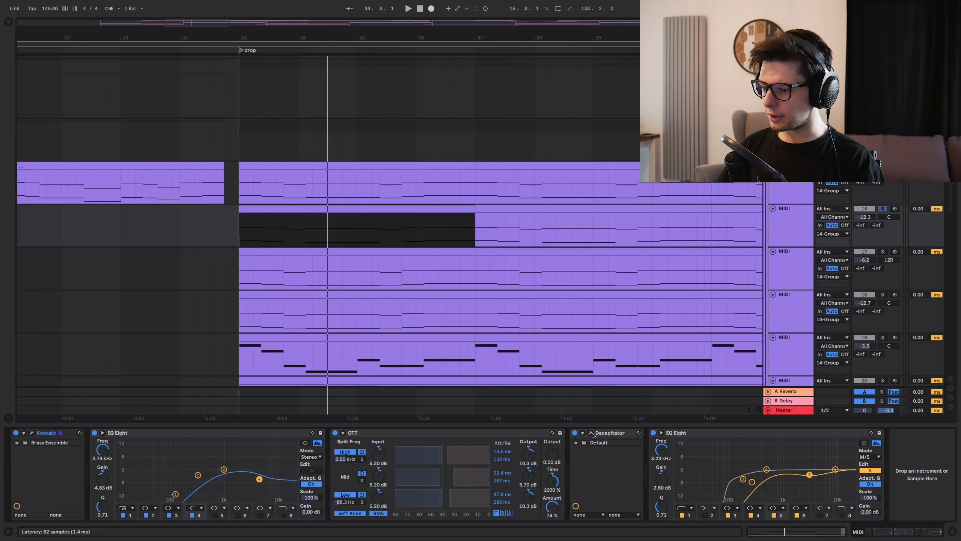
key(space)
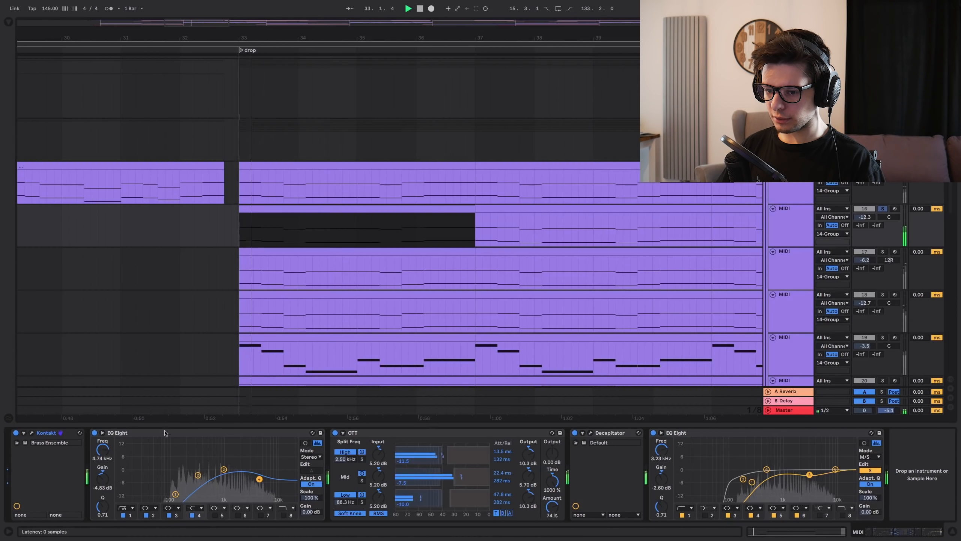
key(space)
Check the string layer's devices, replay the soloed brass layer and view its Decapitator settings.
click(789, 123)
click(788, 190)
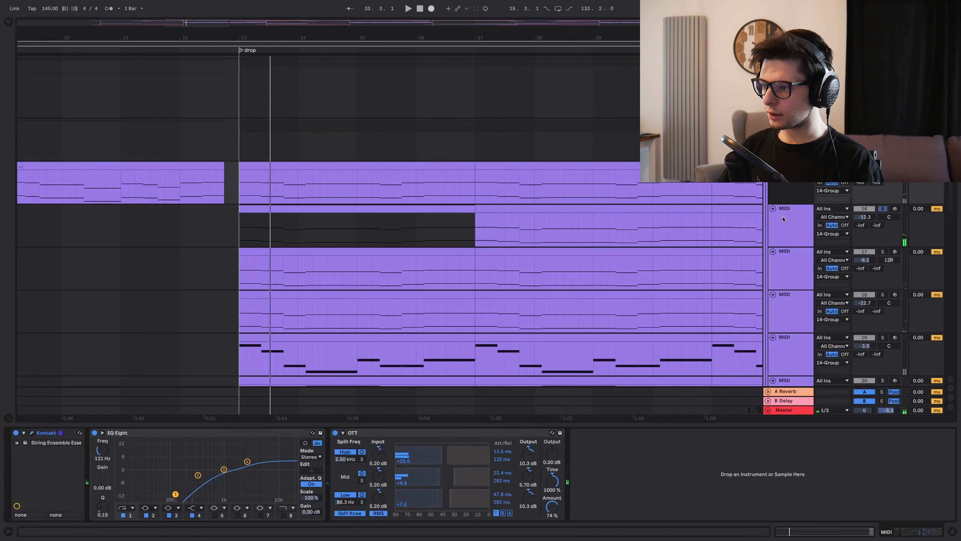
click(784, 219)
key(space)
key(space)
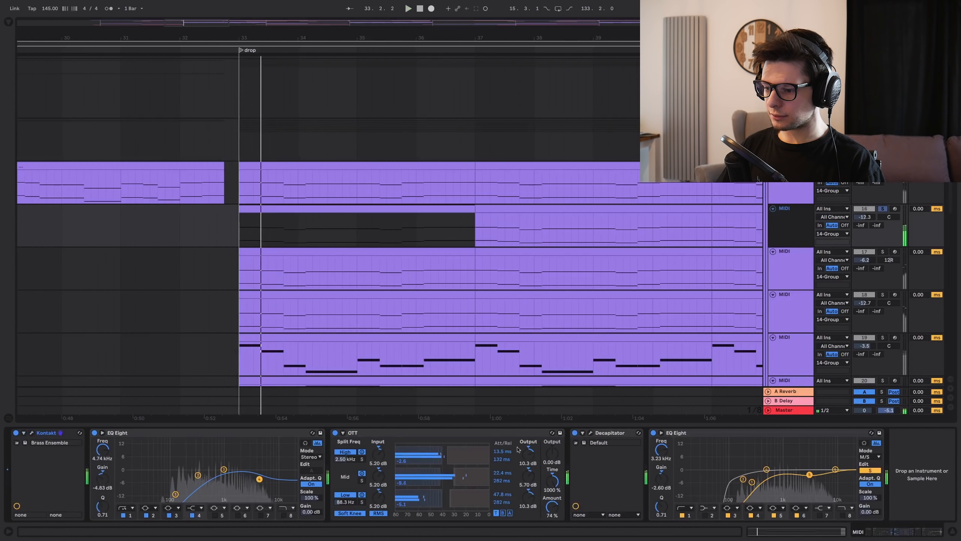
click(590, 433)
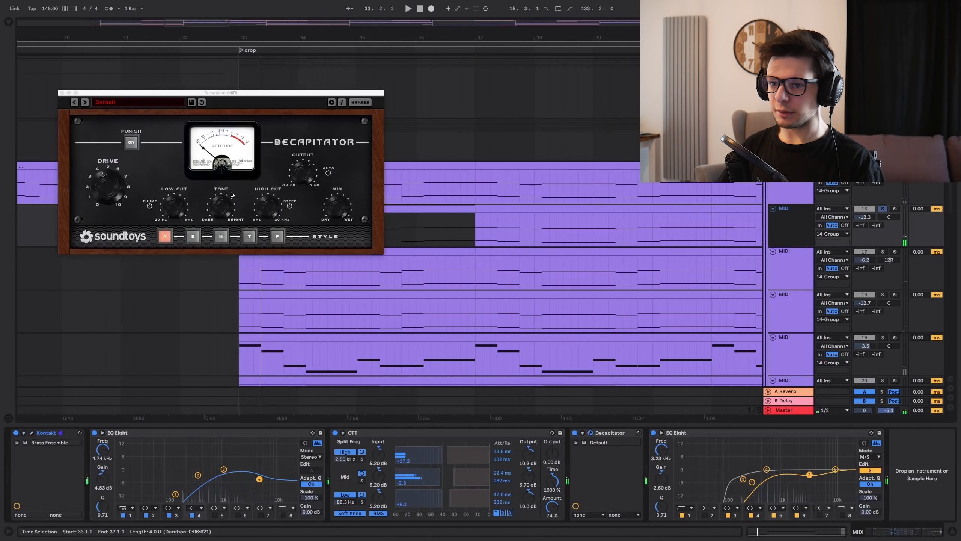
click(592, 433)
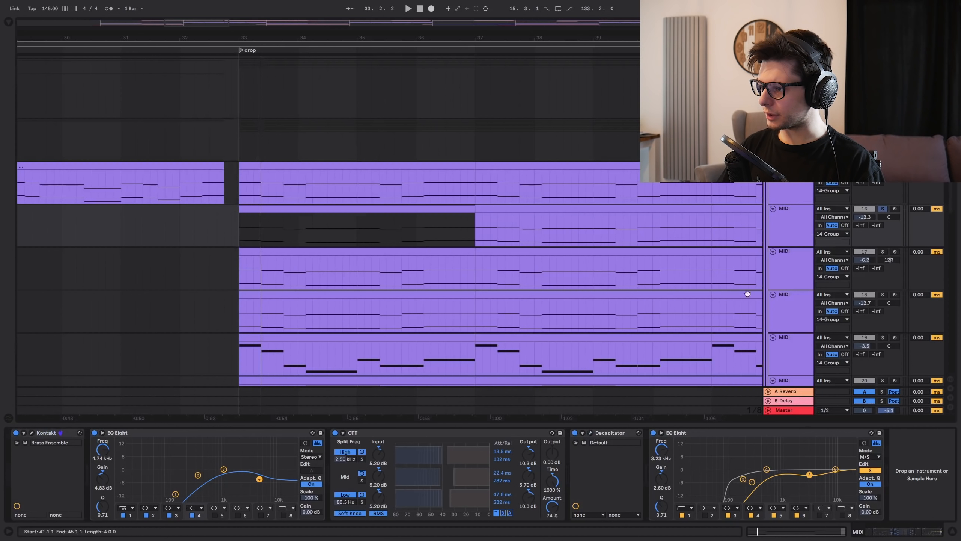
Solo the Serum PD-Flume pad layer and play its opening clip in the drop.
key(space)
click(797, 264)
click(413, 252)
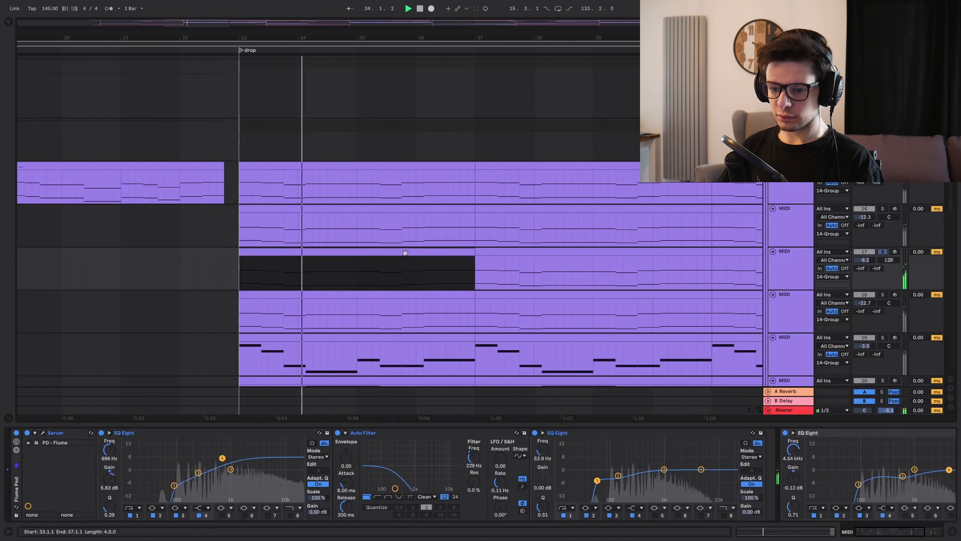
scroll(392, 264, down, 2)
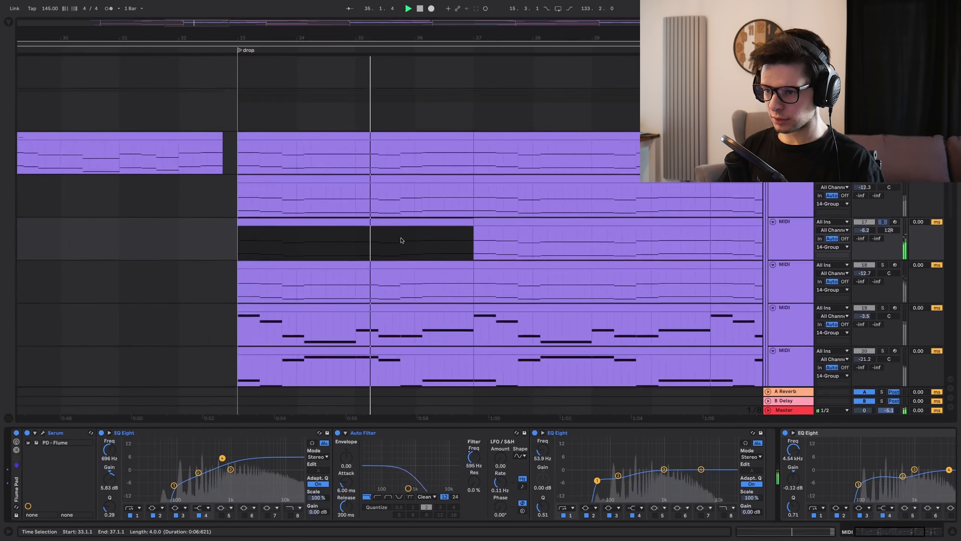
Show the automation lanes and play the pad from bar 33 to examine its Duck Amount and Auto Filter Frequency curves.
key(a)
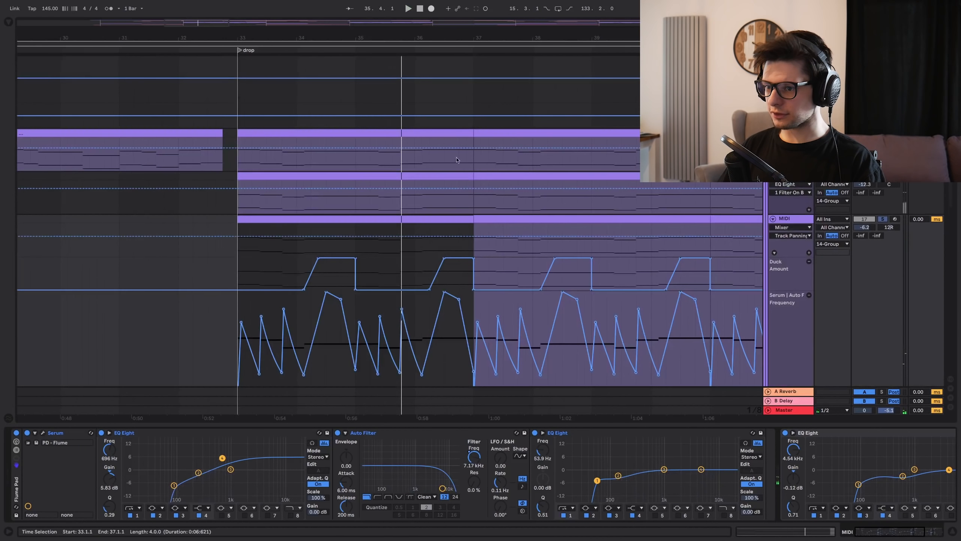
drag(387, 315, 417, 193)
click(261, 147)
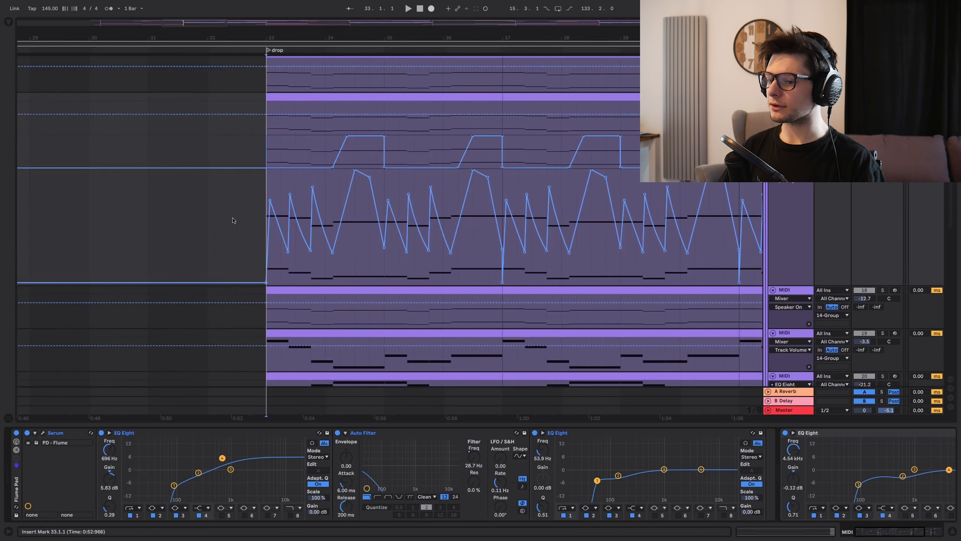
key(space)
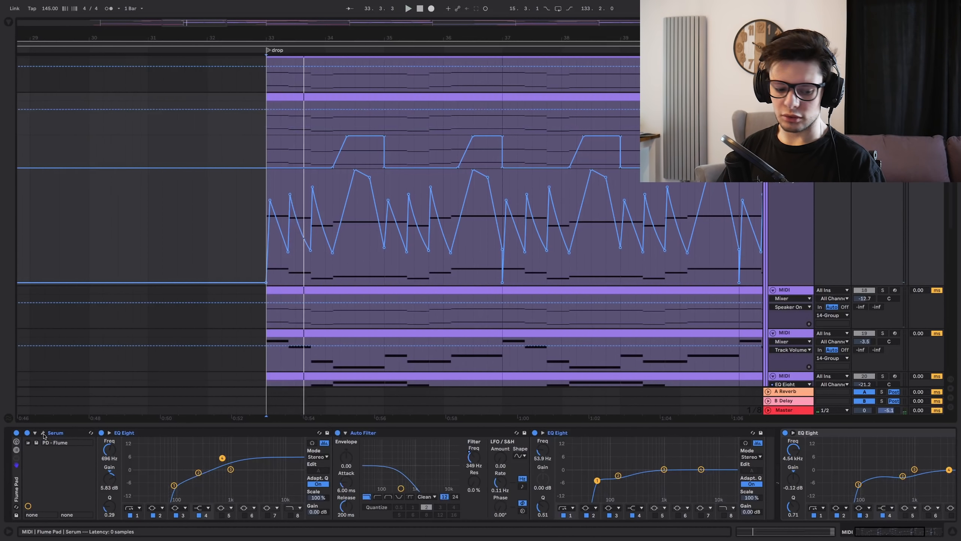
Open the pad's opening drop clip in the note editor and transpose its upper notes down two octaves to C1–F1.
scroll(318, 156, up, 3)
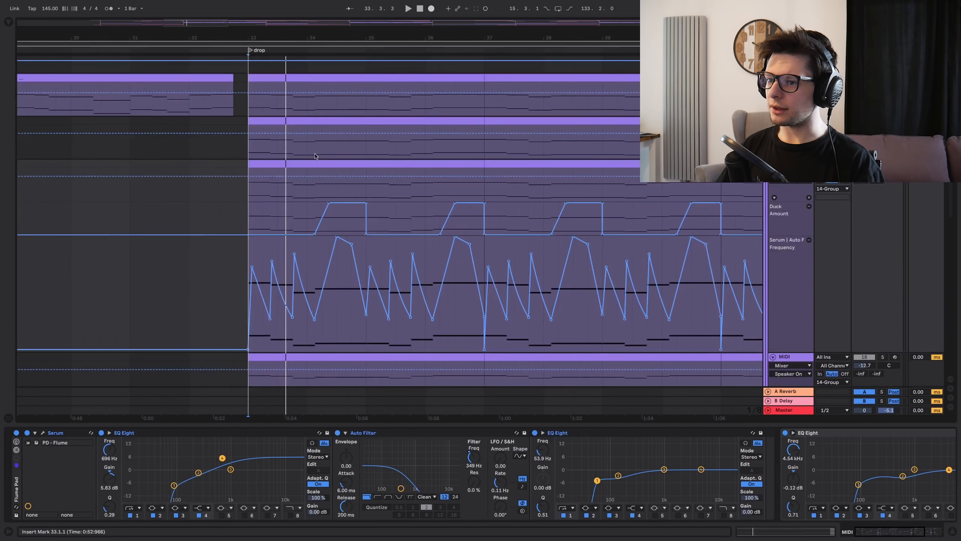
double_click(314, 163)
click(375, 205)
drag(374, 341, 230, 308)
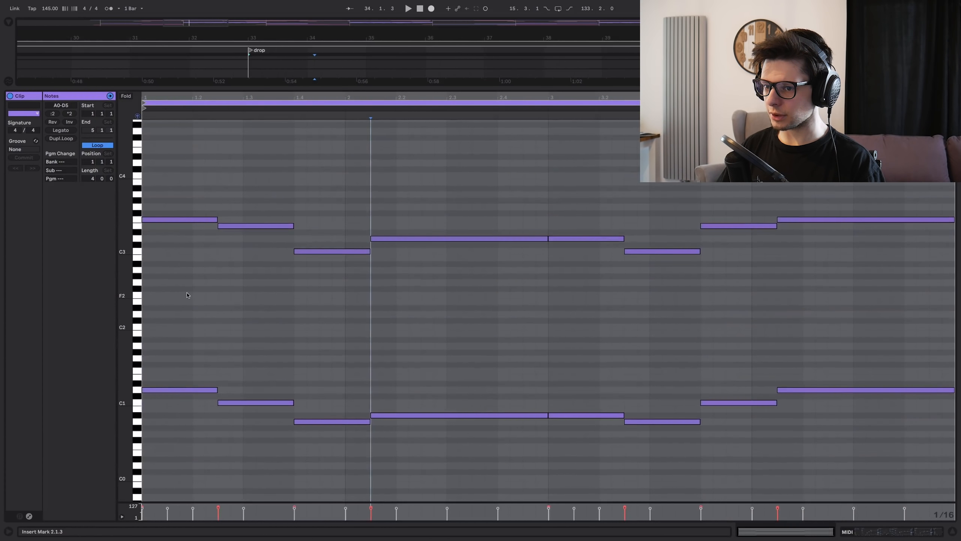
scroll(356, 227, down, 1)
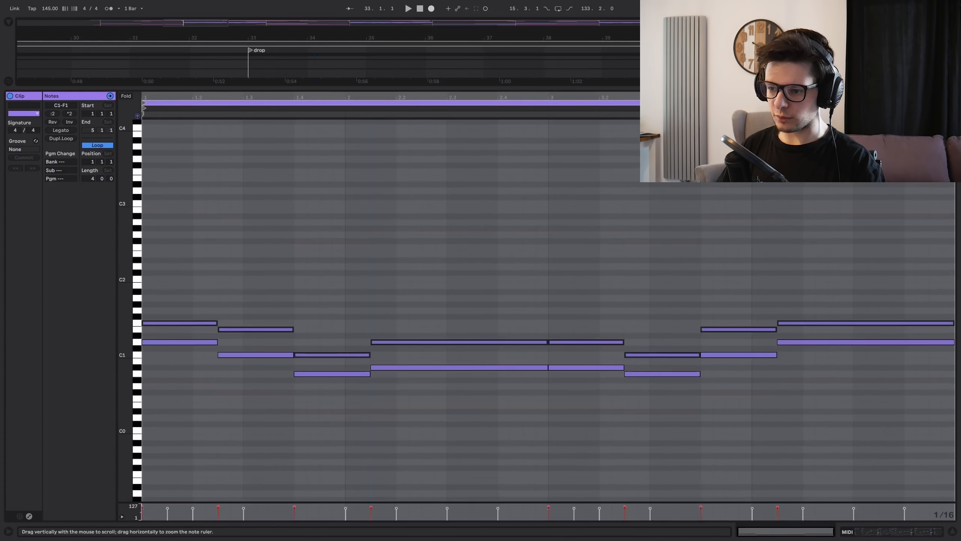
drag(125, 298, 151, 297)
Select the clip's upper notes and transpose them up two octaves to C3–F3.
click(137, 380)
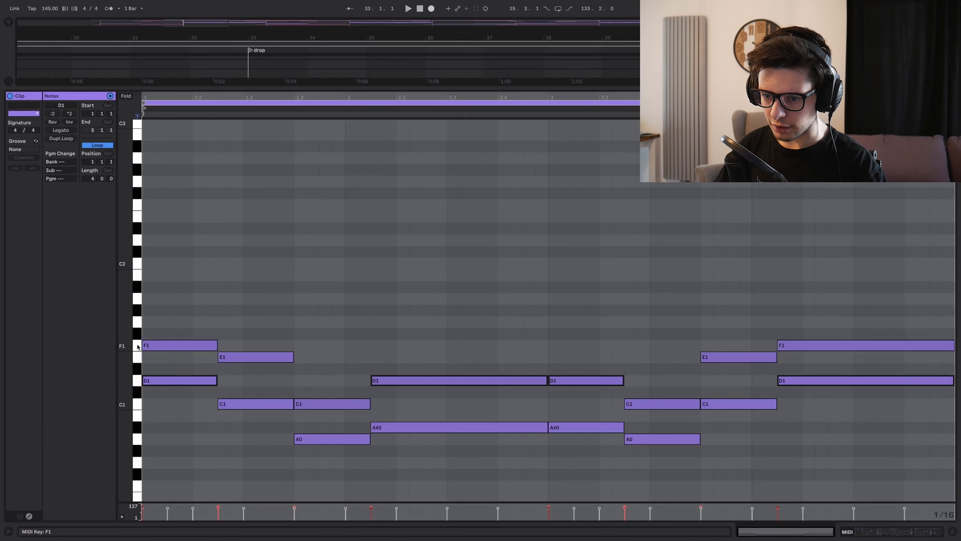
click(137, 346)
key(shift+Up)
key(shift+Up)
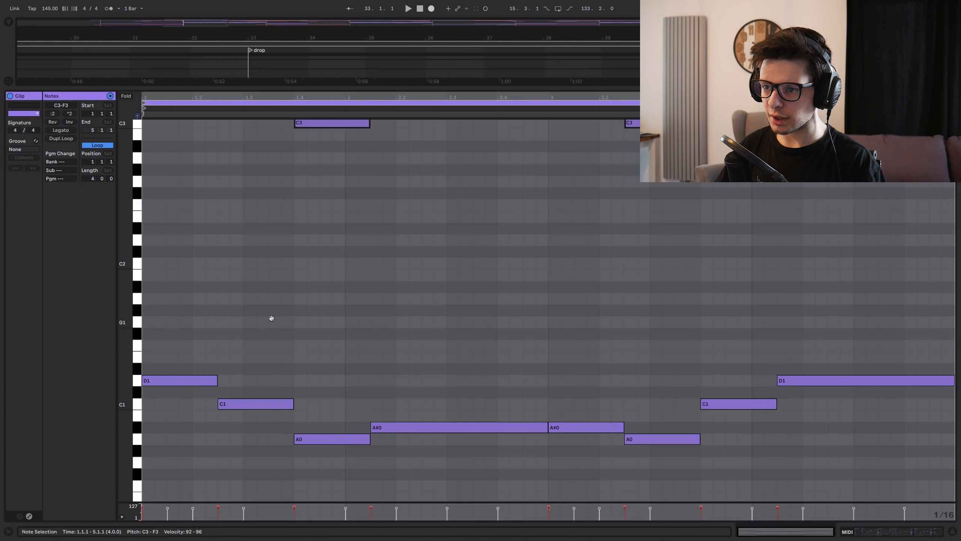
scroll(271, 318, up, 4)
scroll(314, 348, down, 3)
Return to the pad's device chain, play the soloed pad from the drop and look over its filter and EQ effects.
key(shift+Tab)
key(space)
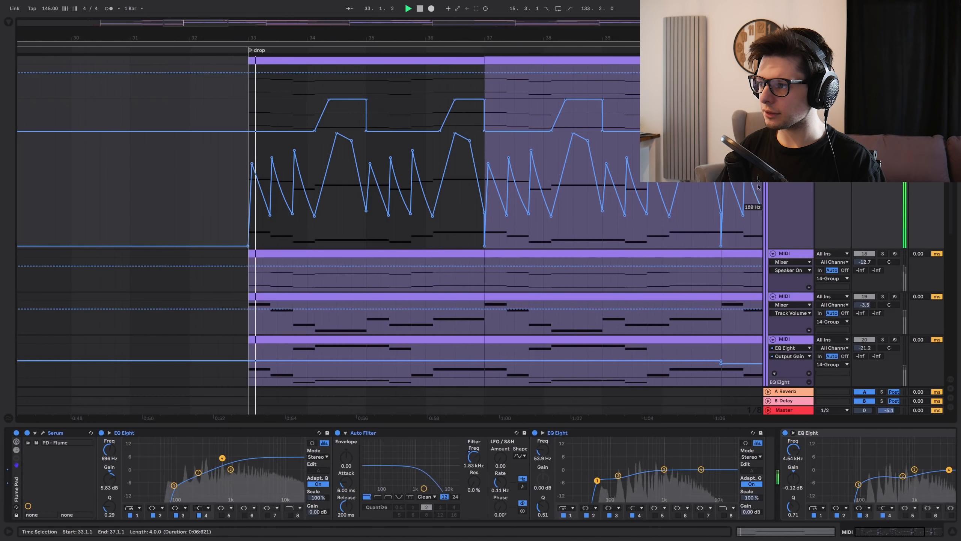
scroll(550, 266, up, 2)
scroll(550, 266, right, 2)
key(space)
drag(593, 450, 618, 443)
click(790, 433)
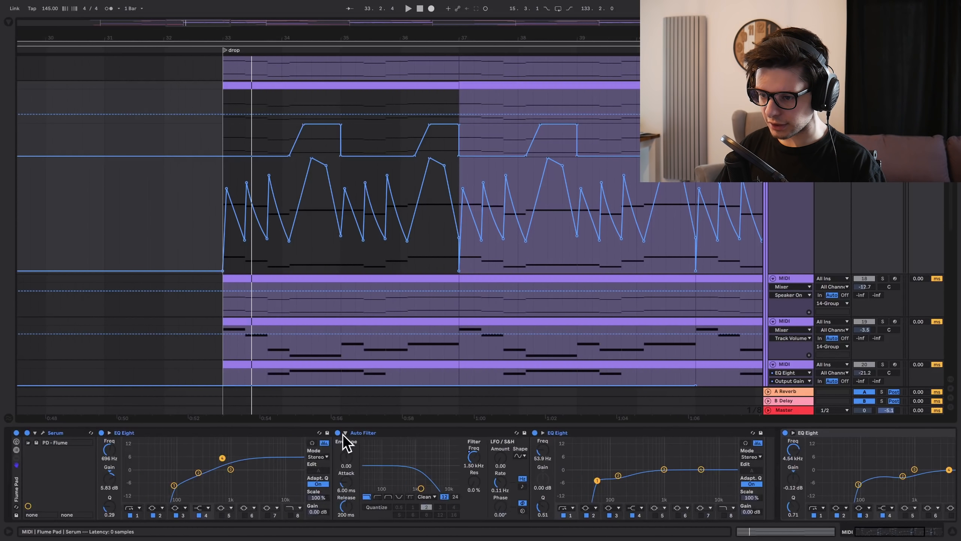